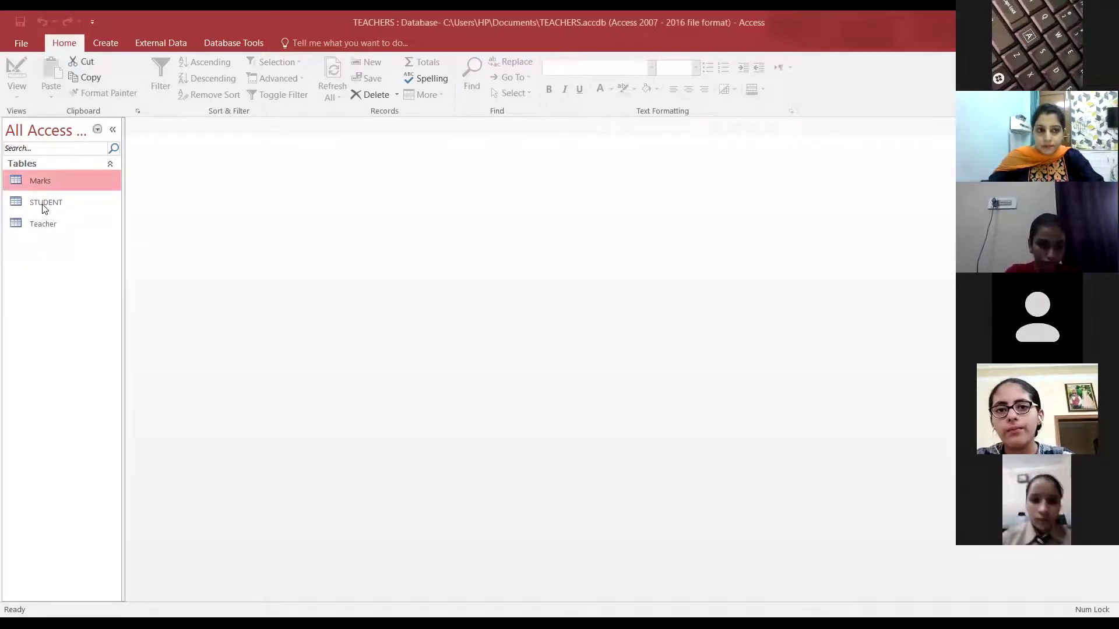
Step: Open the Marks, STUDENT and Teacher tables in Datasheet View to view their records
key("Return")
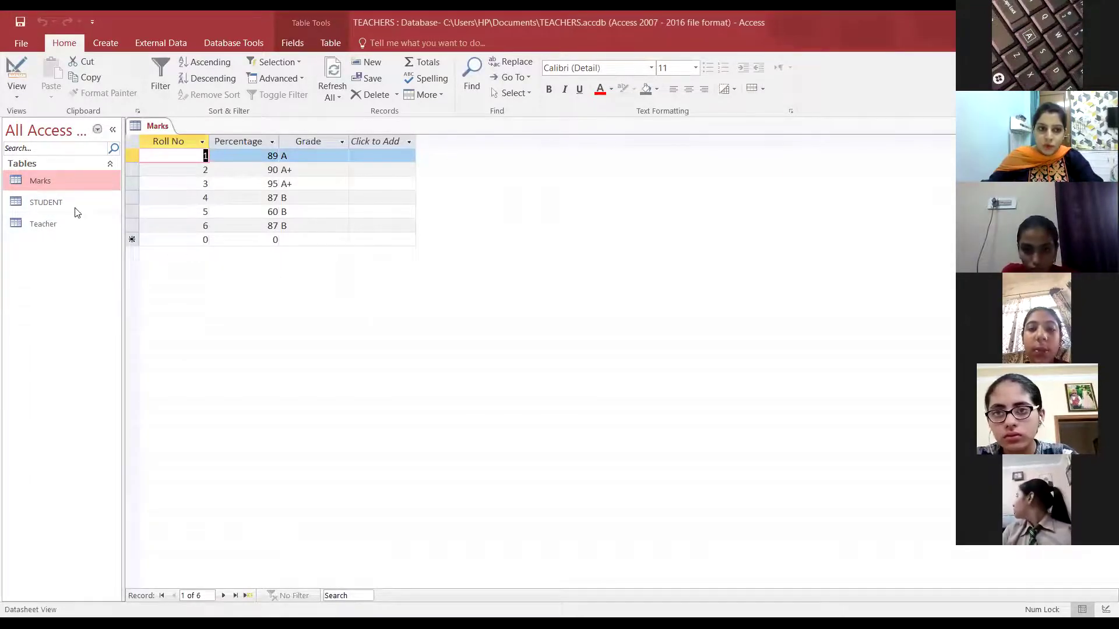
double_click(47, 202)
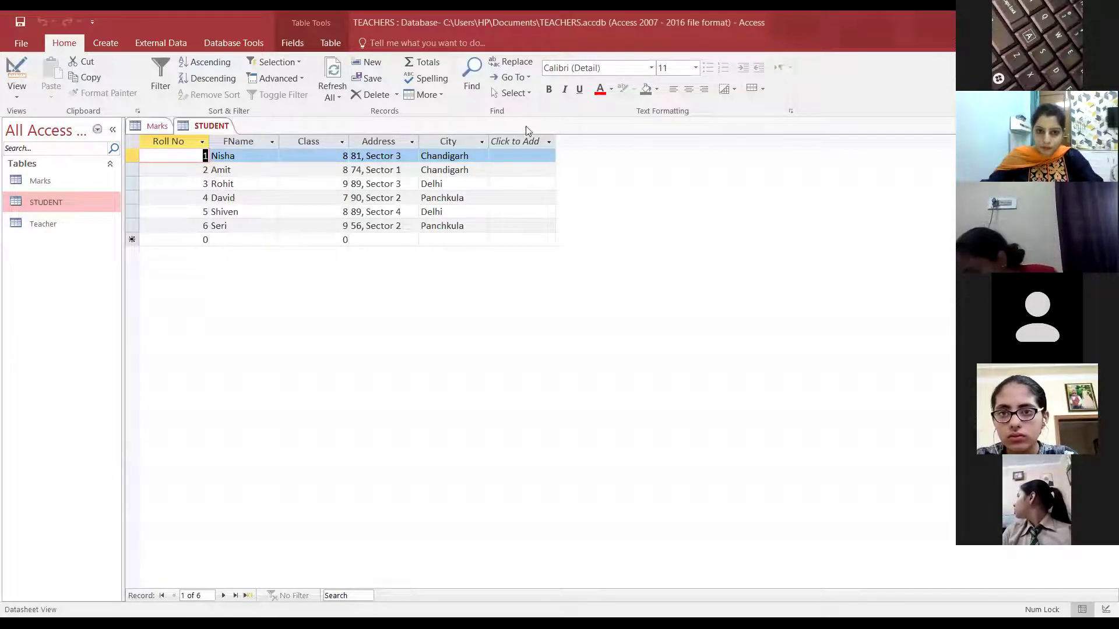
left_click(80, 226)
double_click(78, 224)
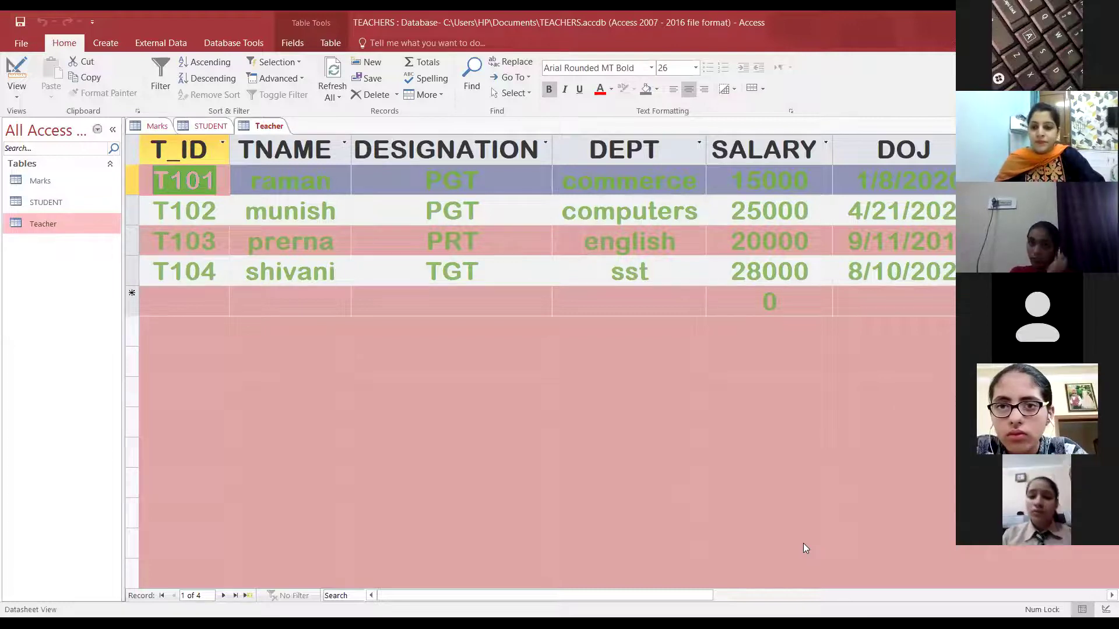
Step: Bring up the Create ribbon's commands for new tables, queries, forms and reports
key("F2")
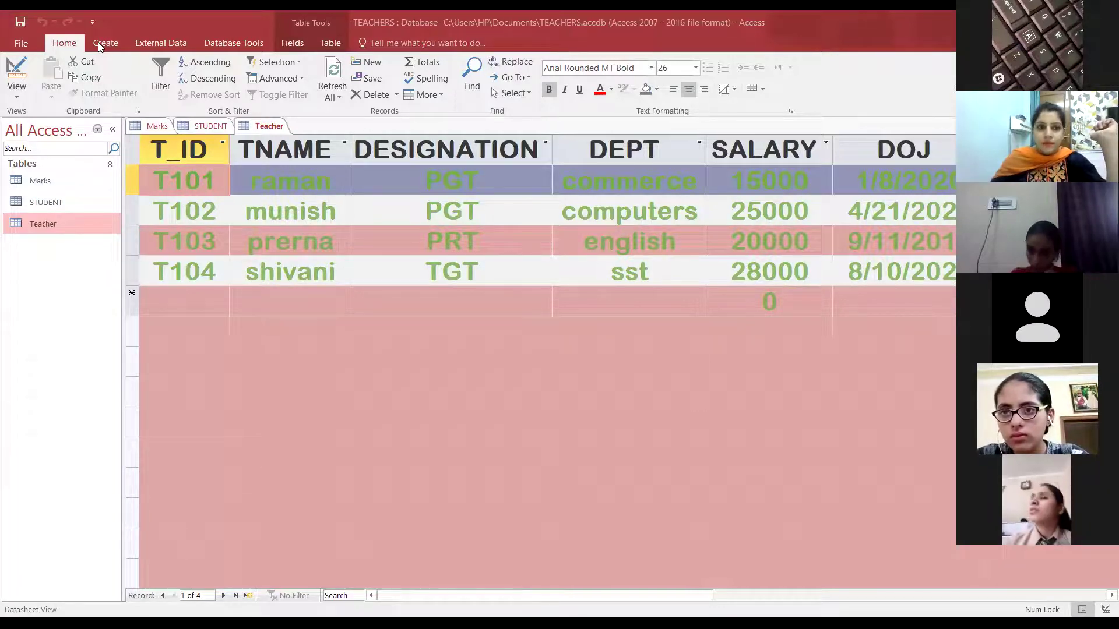
key("F2")
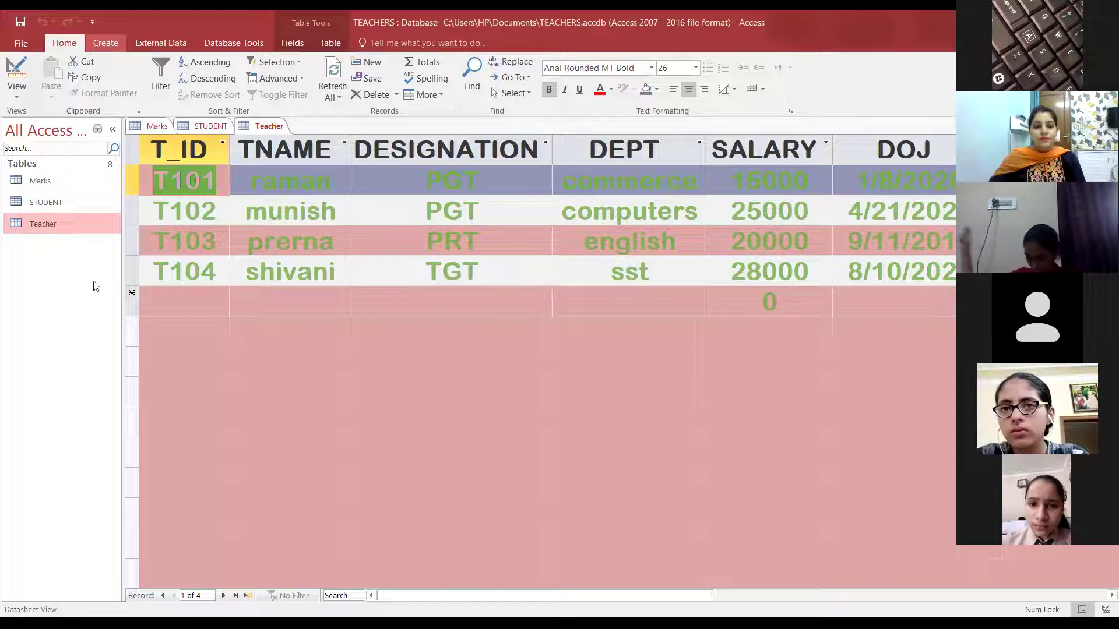
left_click(106, 44)
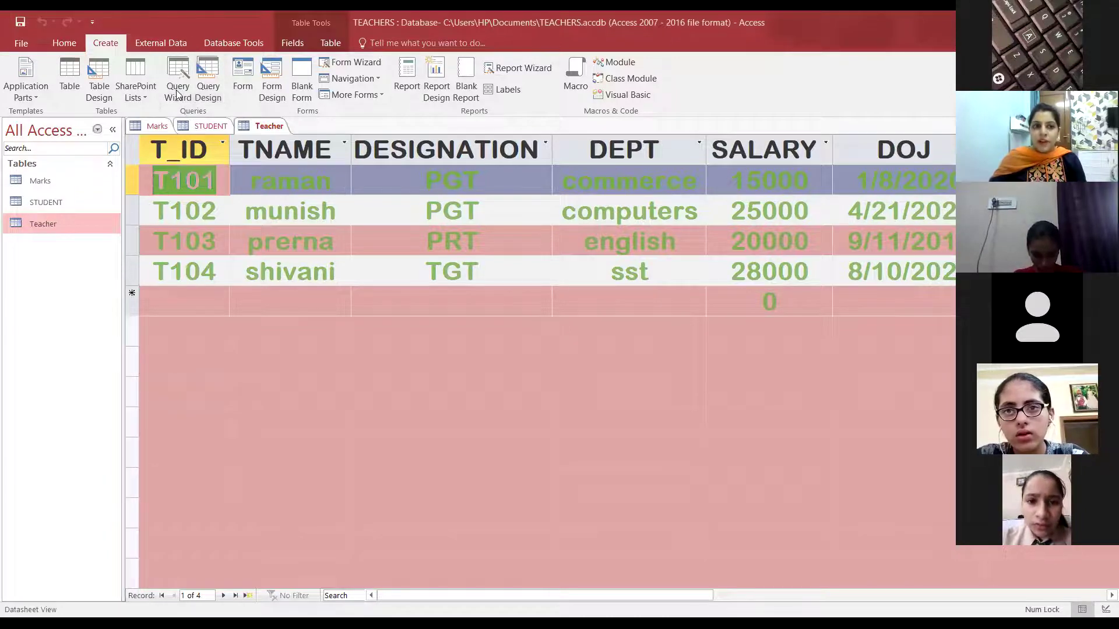
Step: Start a new query design, add the Teacher table from Show Table, and close the dialog
left_click(214, 98)
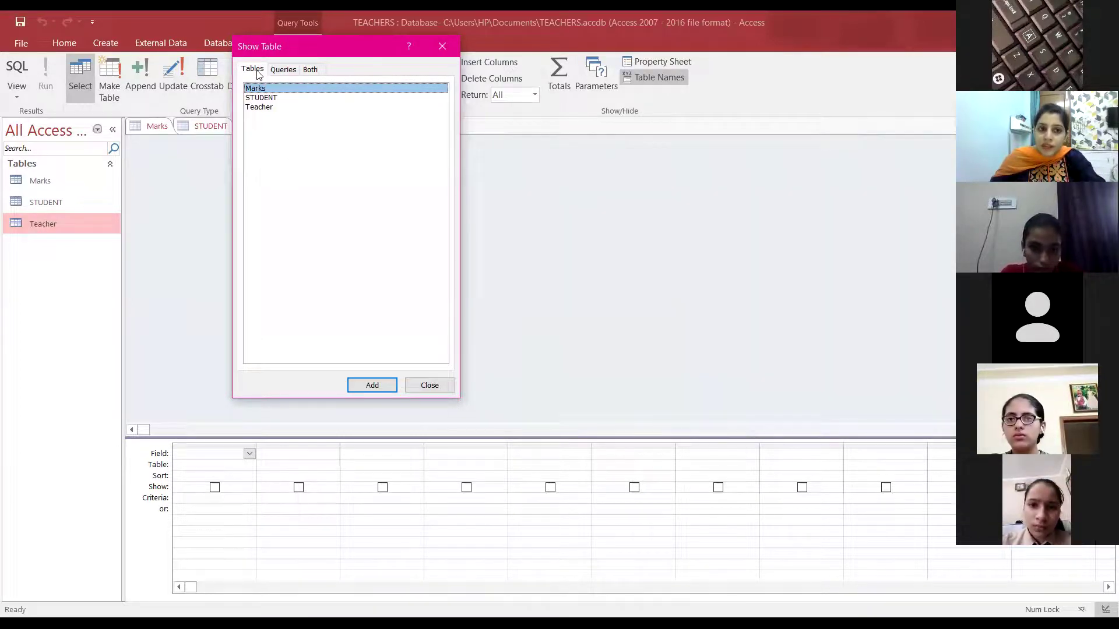
left_click(278, 99)
left_click(275, 105)
left_click(281, 97)
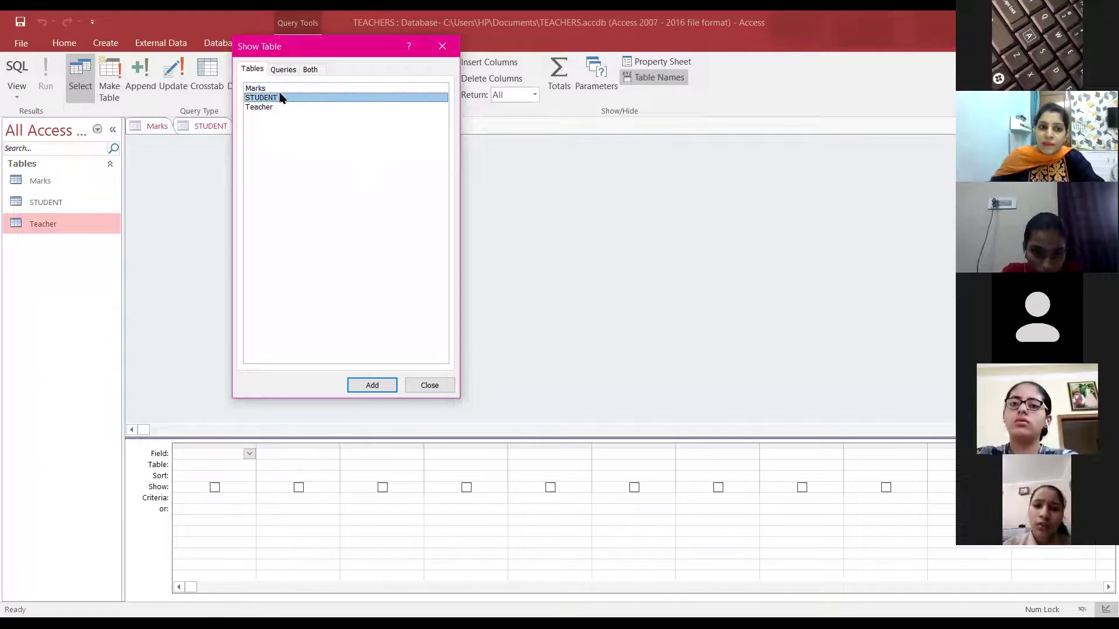
left_click(280, 91)
left_click(278, 98)
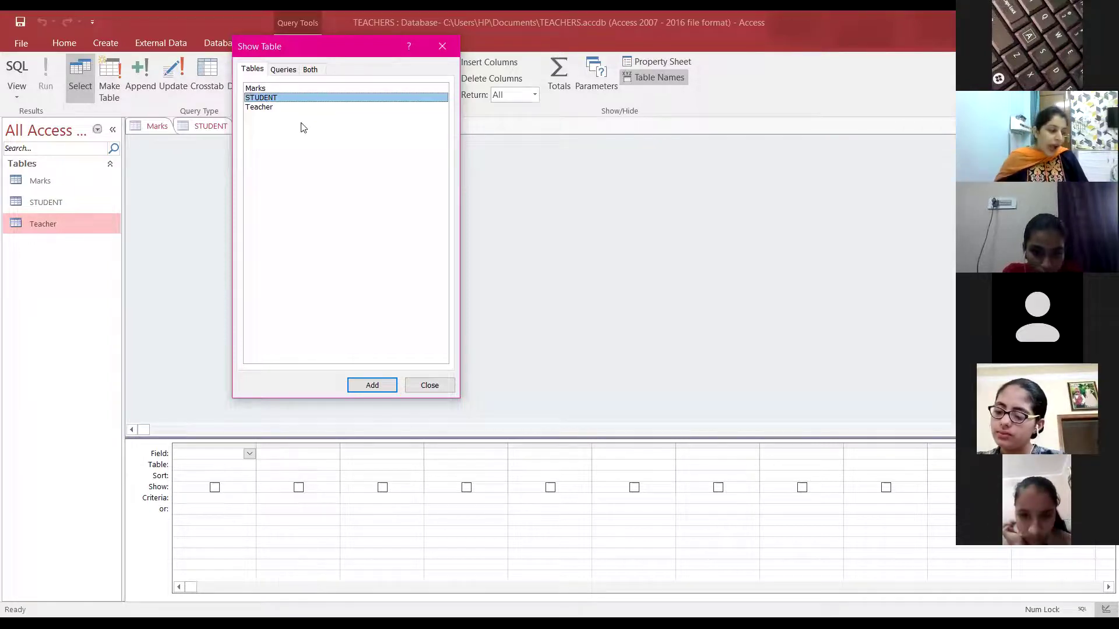
left_click_drag(352, 56, 488, 63)
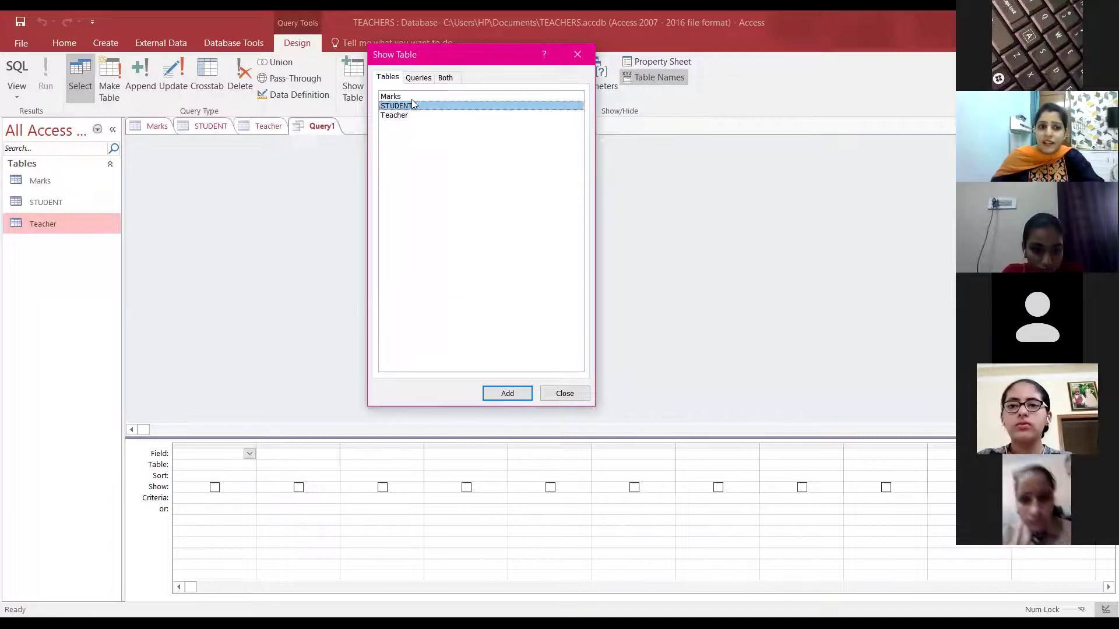
left_click(394, 116)
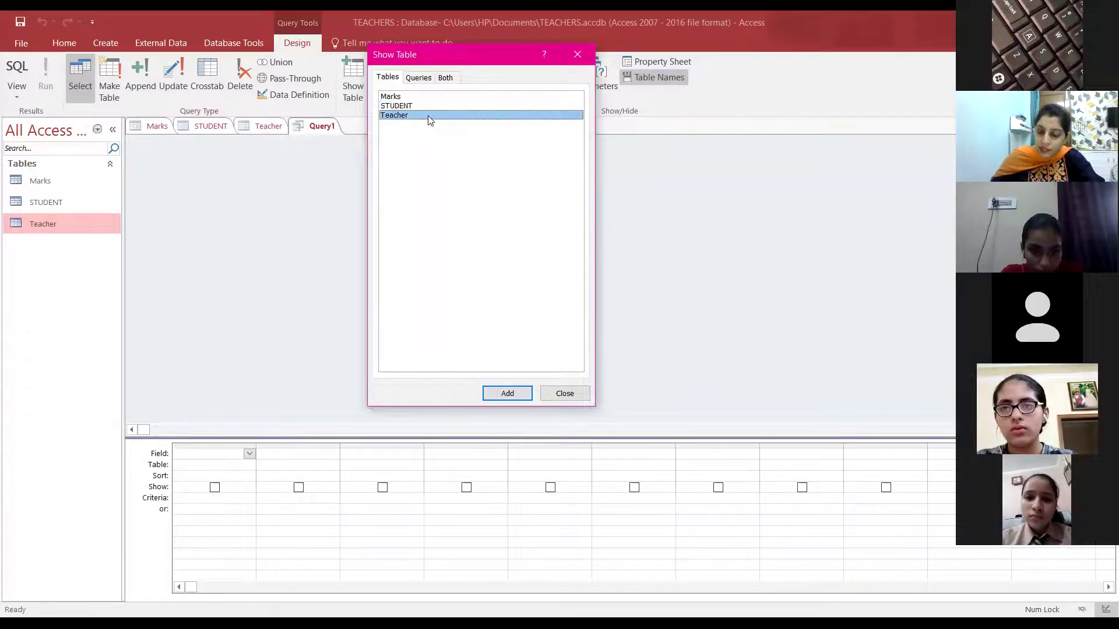
left_click(499, 396)
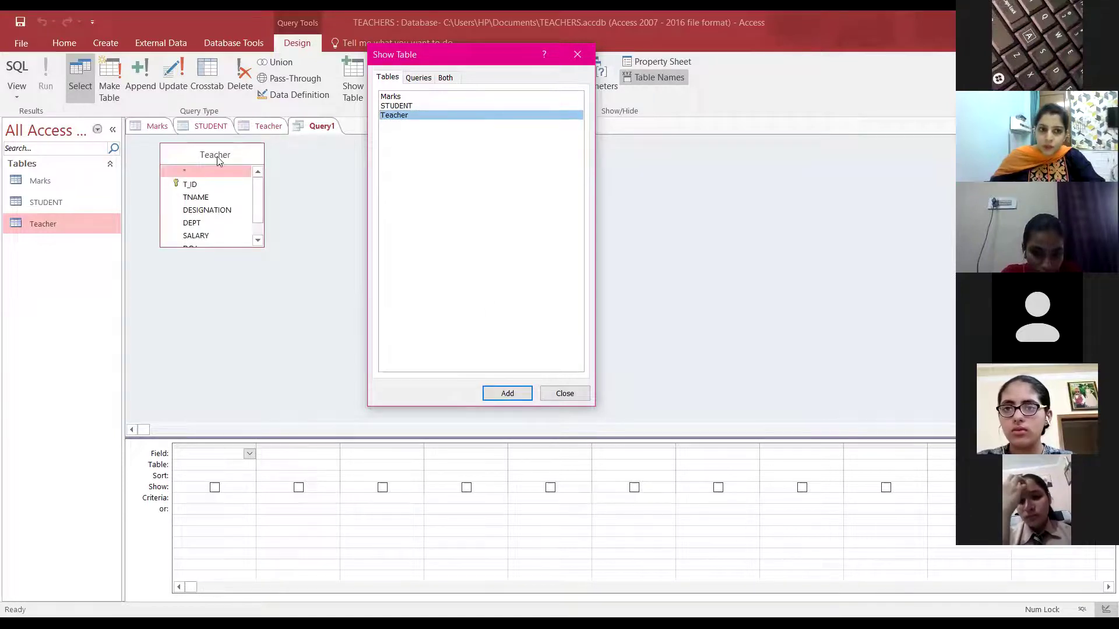
left_click(577, 55)
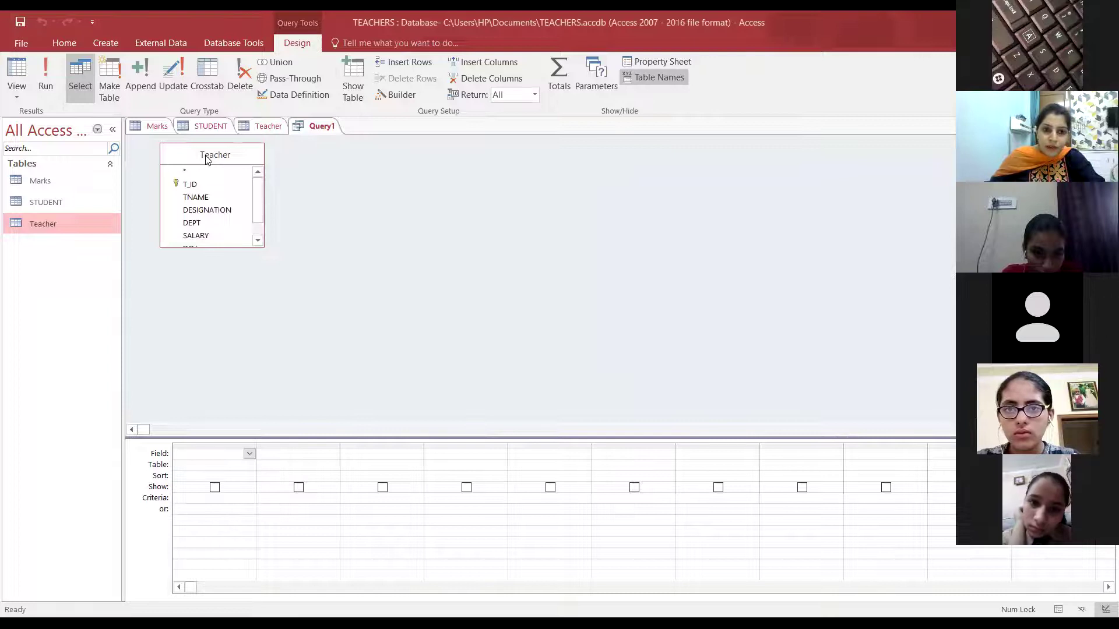
Step: Shift the Teacher field list a little down and to the right in the query design area
left_click_drag(208, 160, 222, 174)
mouse_move(272, 216)
left_mouse_down()
mouse_move(272, 253)
mouse_move(271, 204)
left_mouse_up()
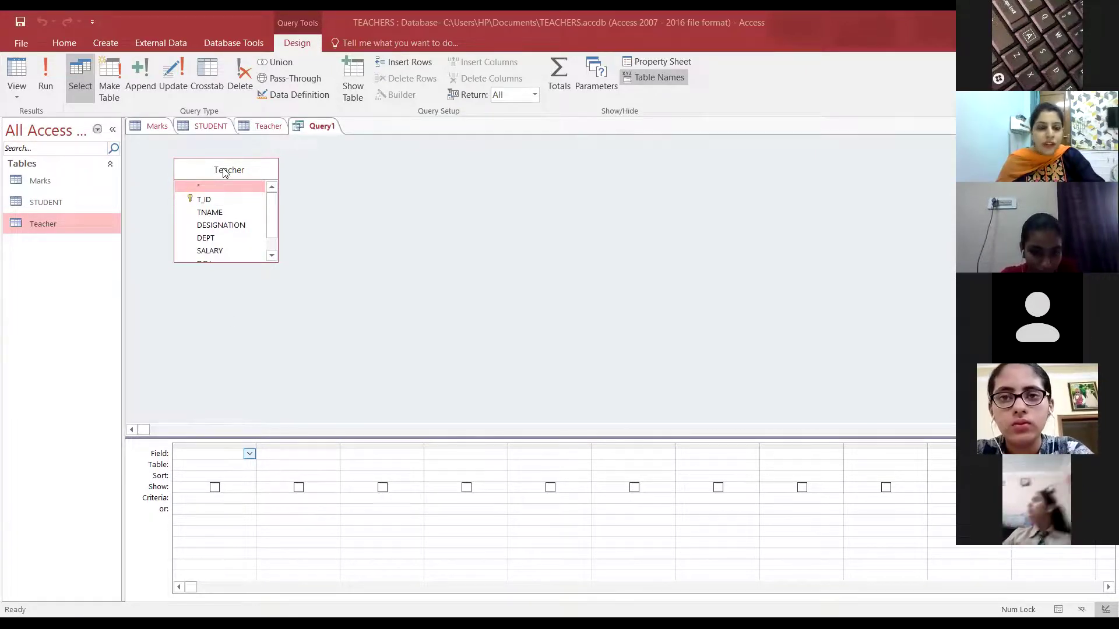
left_click_drag(224, 172, 224, 171)
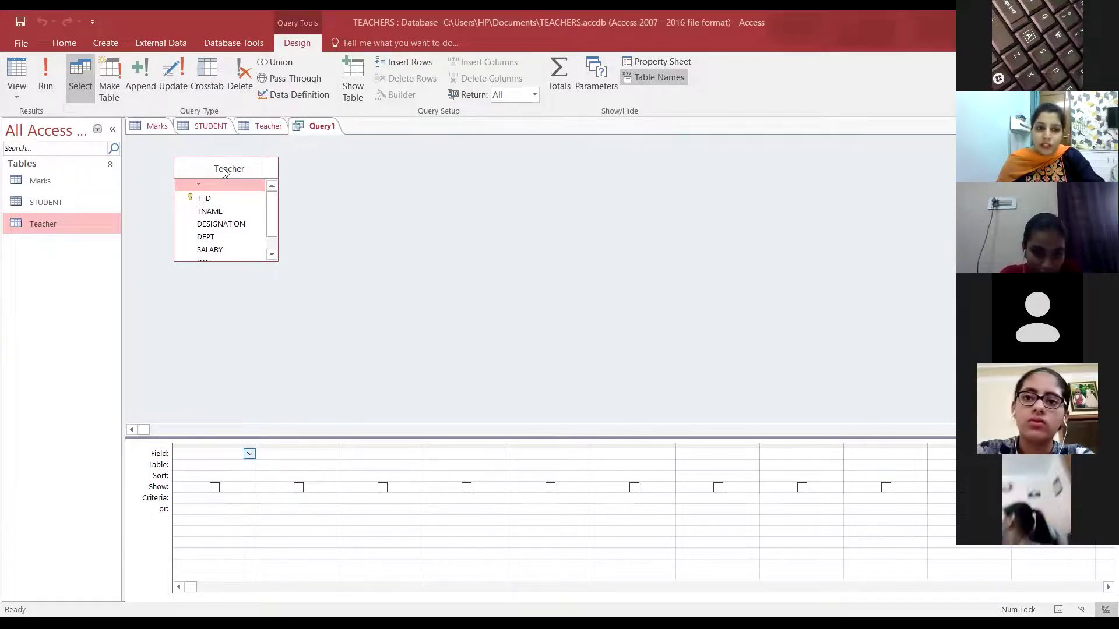
Step: Put T_ID and TNAME in the first two columns of the design grid
left_click(249, 454)
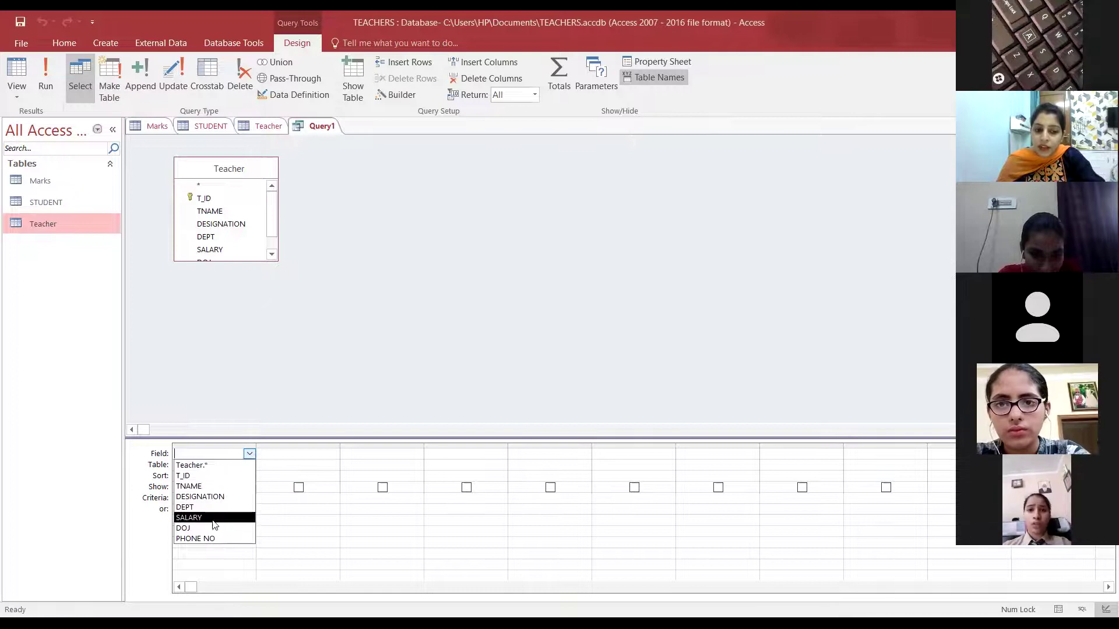
left_click(208, 476)
left_click(323, 453)
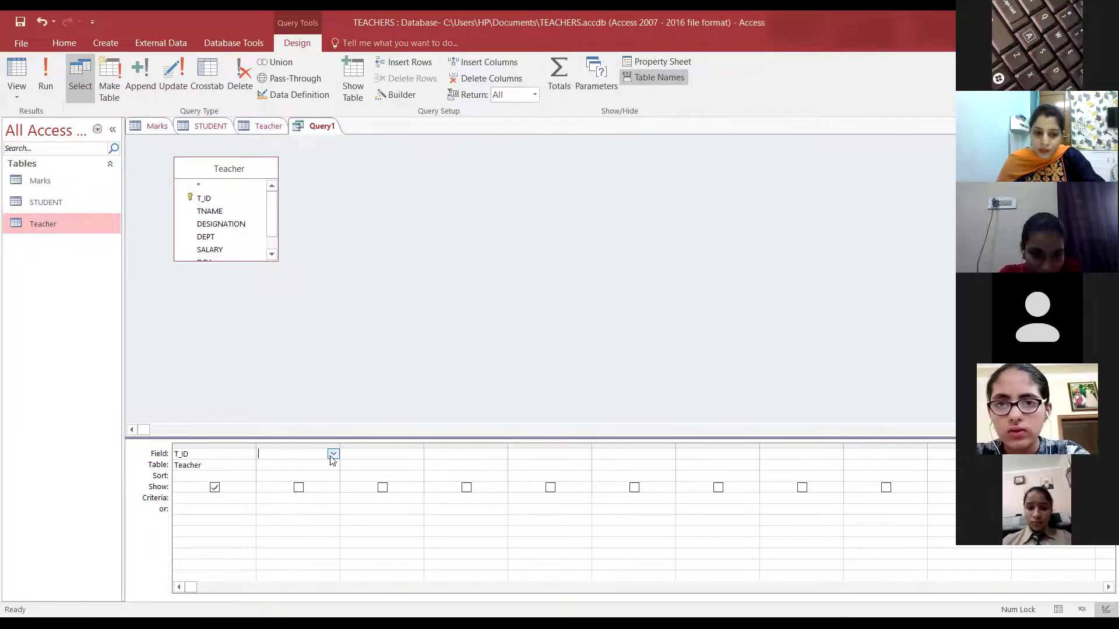
left_click(333, 454)
left_click(314, 486)
left_click(396, 454)
Step: Put DESIGNATION and DEPT in the third and fourth grid columns
left_click(417, 455)
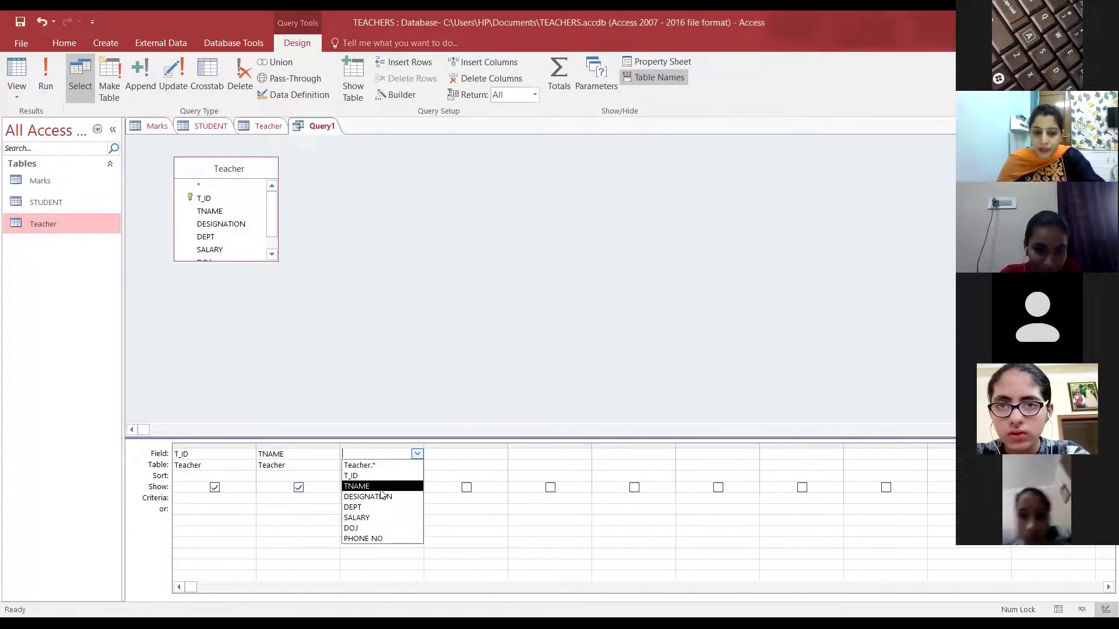
left_click(378, 497)
left_click(495, 453)
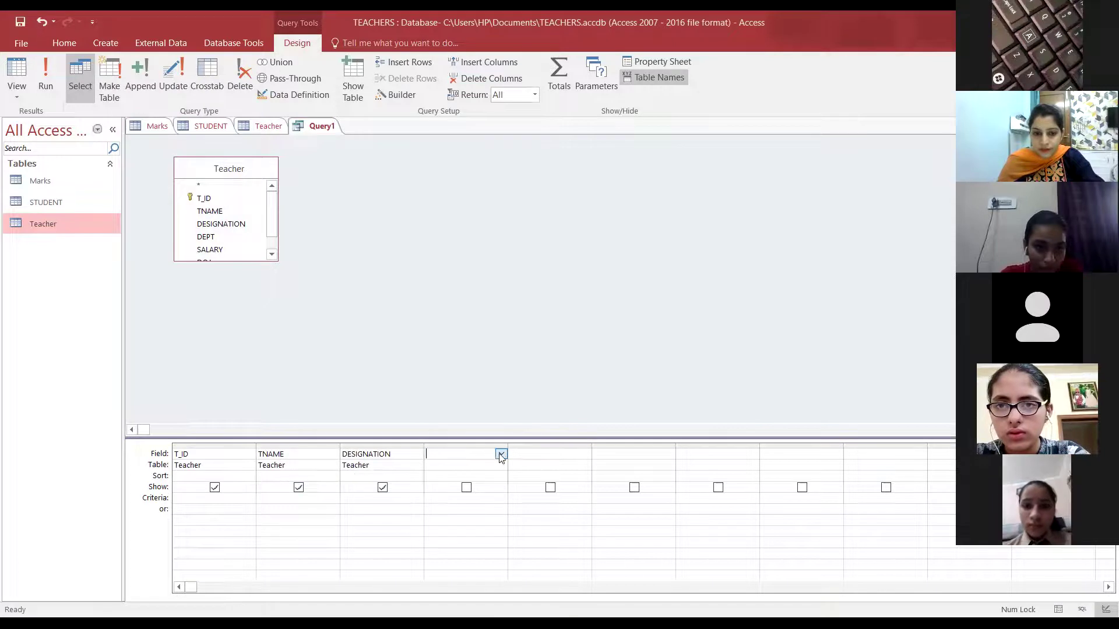
left_click(501, 454)
left_click(455, 507)
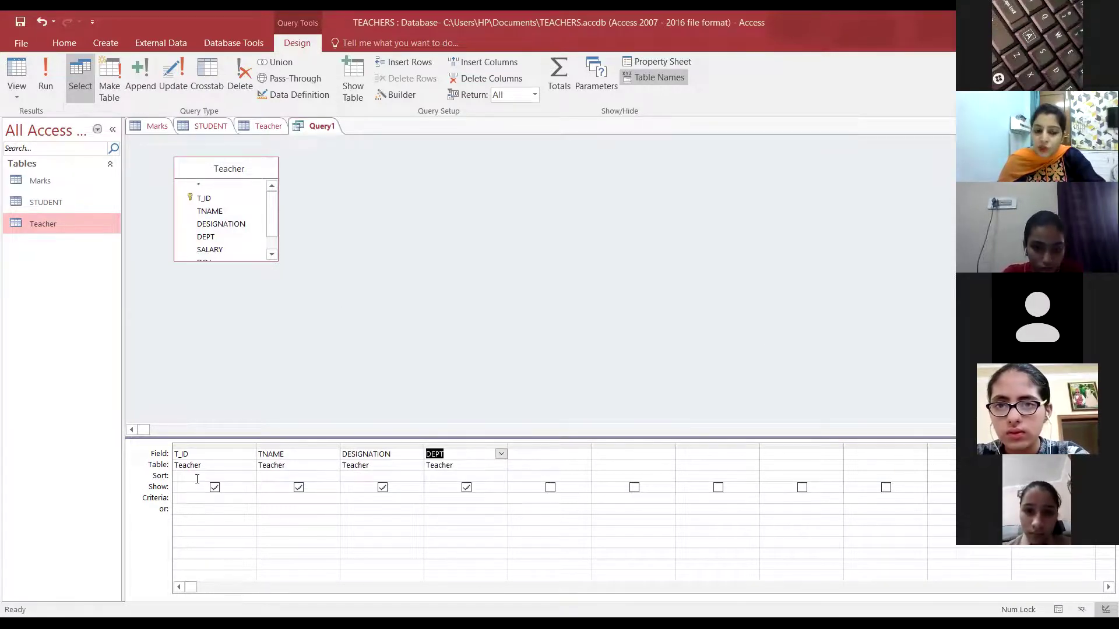
left_click(314, 477)
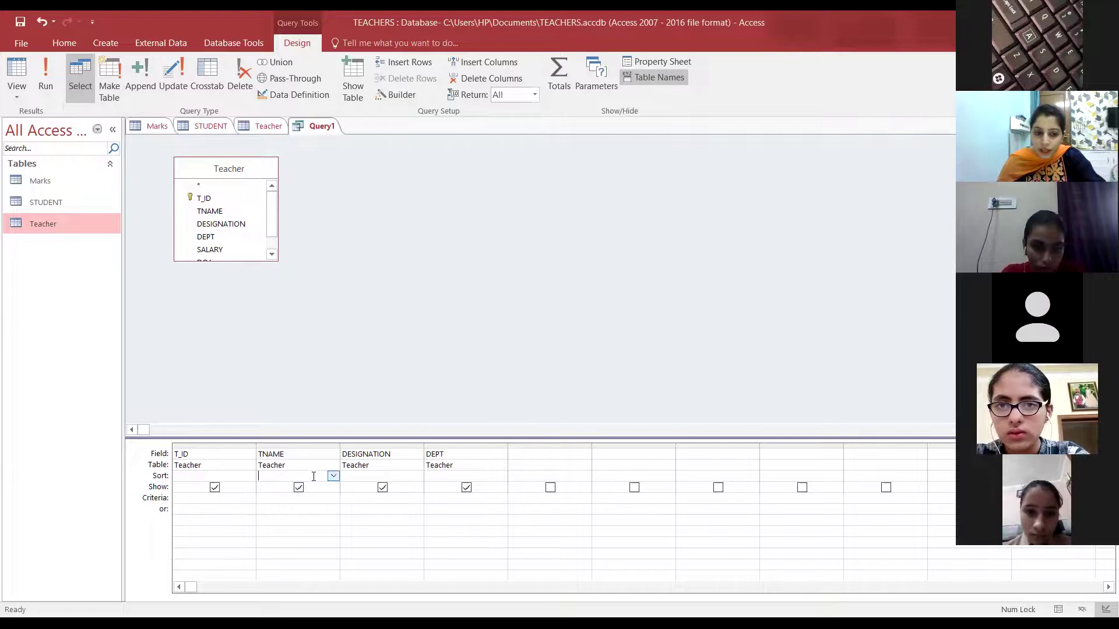
Step: Set TNAME's Sort to Ascending and uncheck Show under DESIGNATION
left_click(332, 477)
left_click(316, 488)
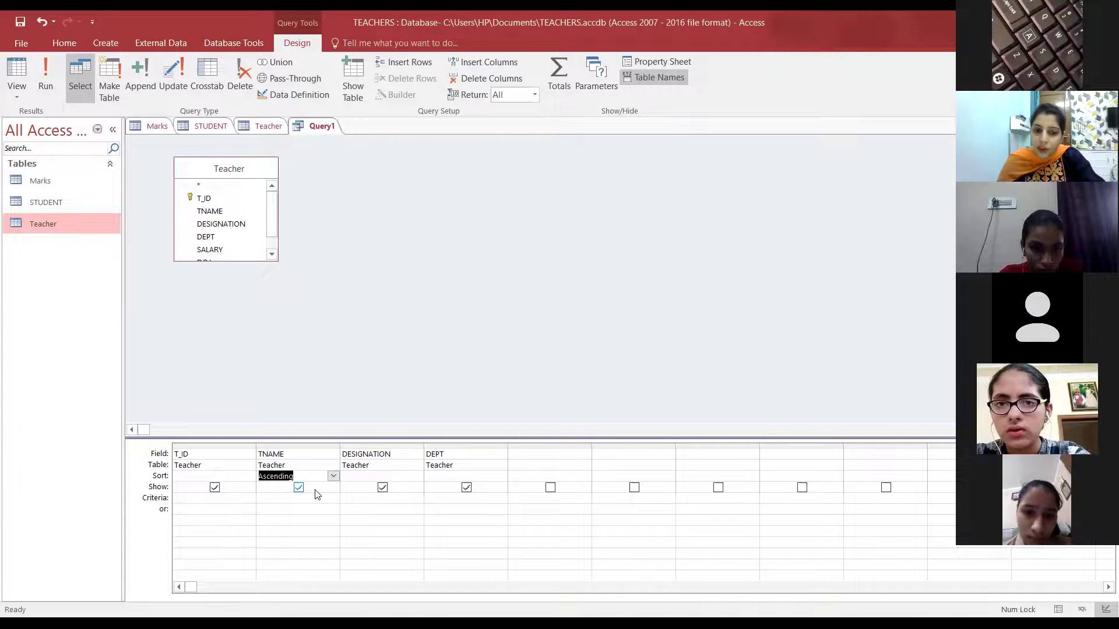
left_click(220, 476)
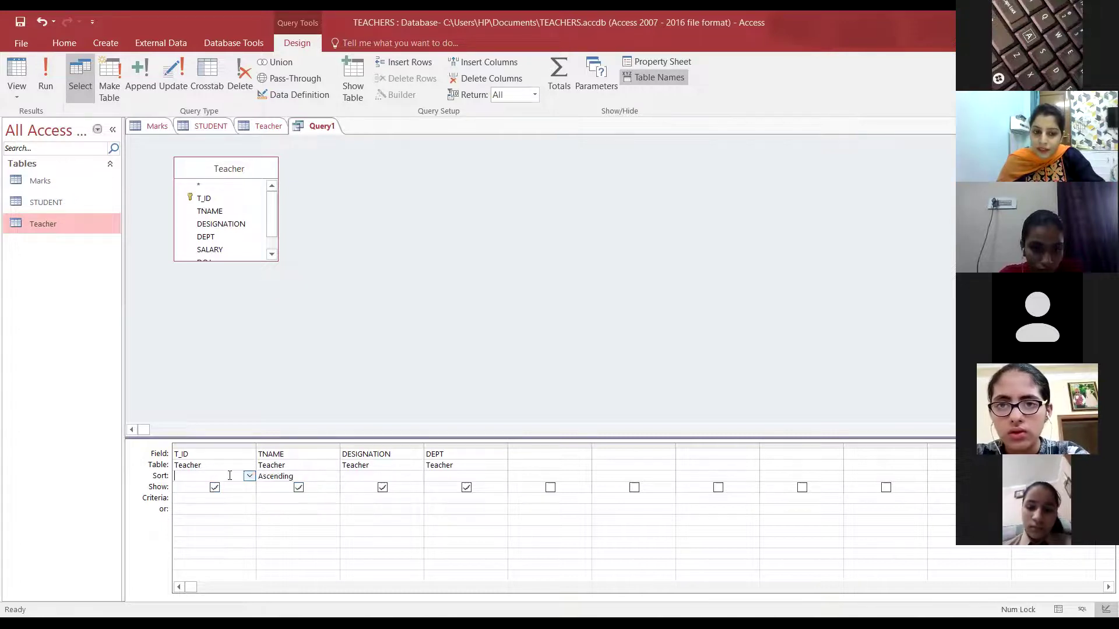
left_click(315, 475)
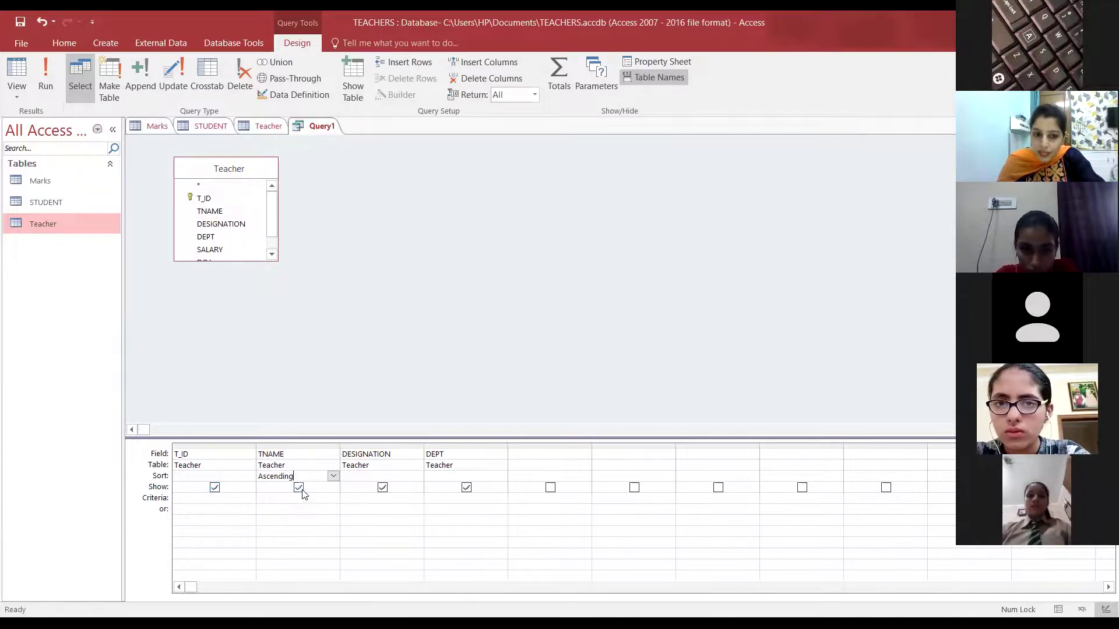
left_click(382, 489)
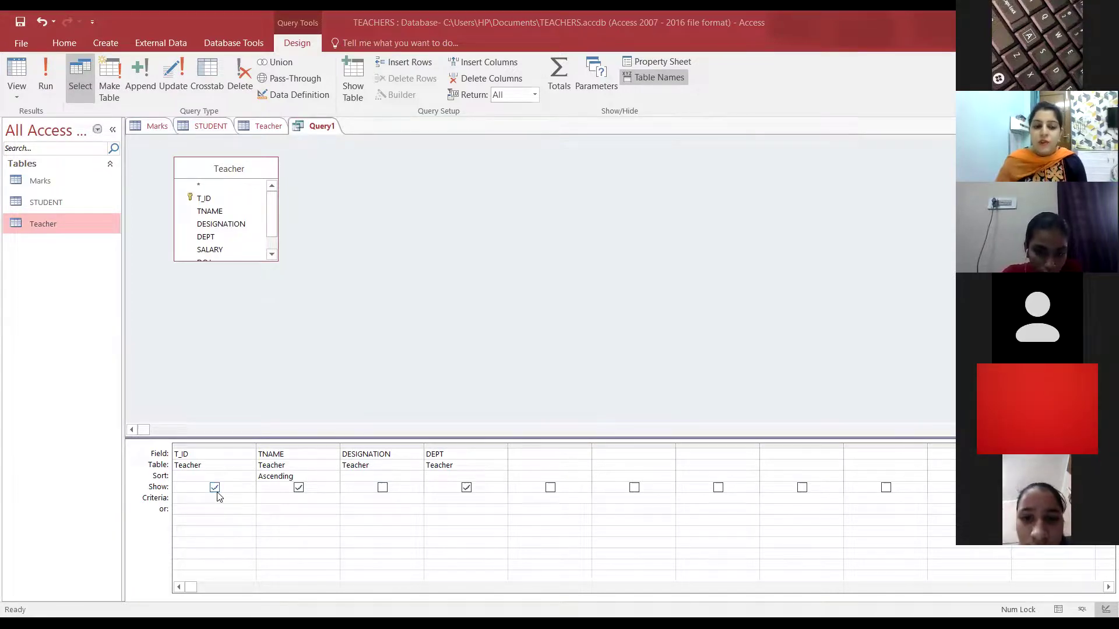
left_click(261, 126)
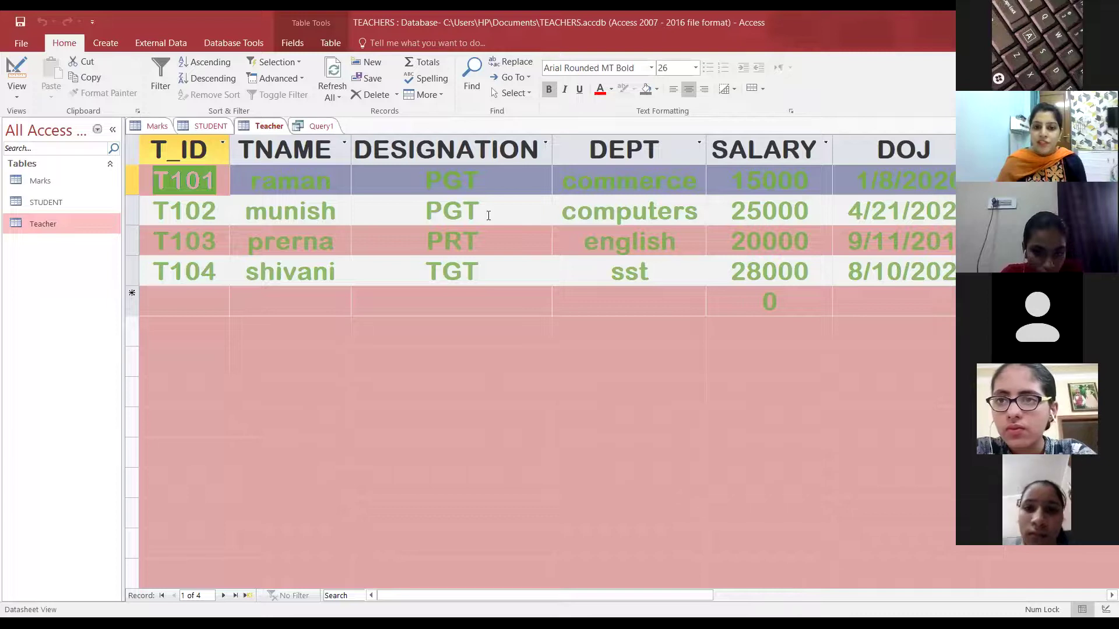
left_click(322, 130)
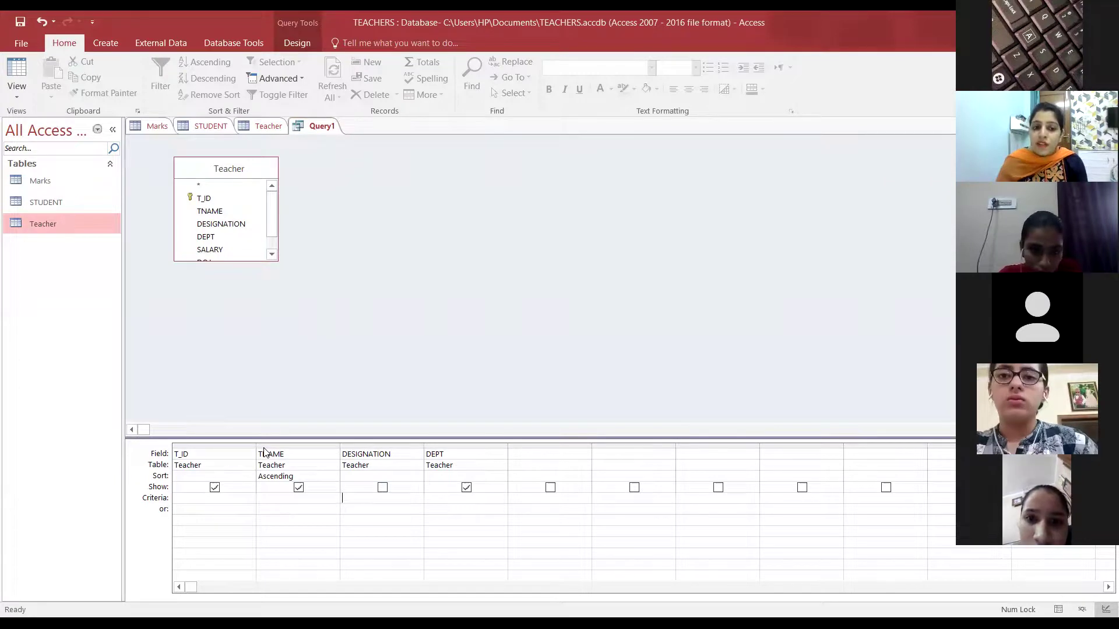
Step: Enter PGT as the DESIGNATION criterion, checking the Teacher table's designation values
type("PGT")
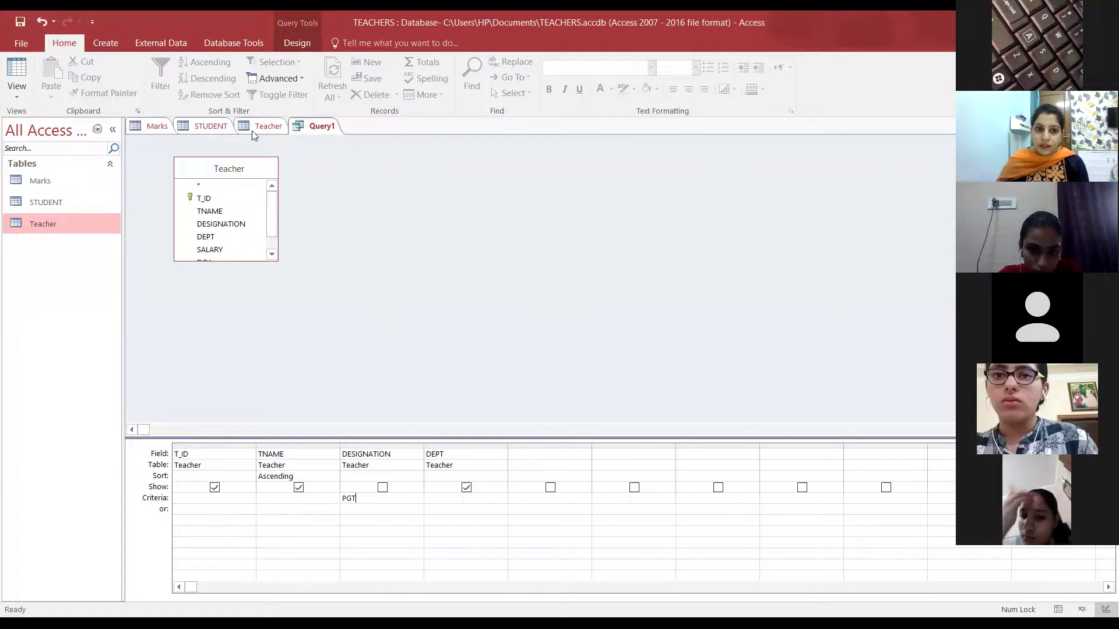
left_click(254, 133)
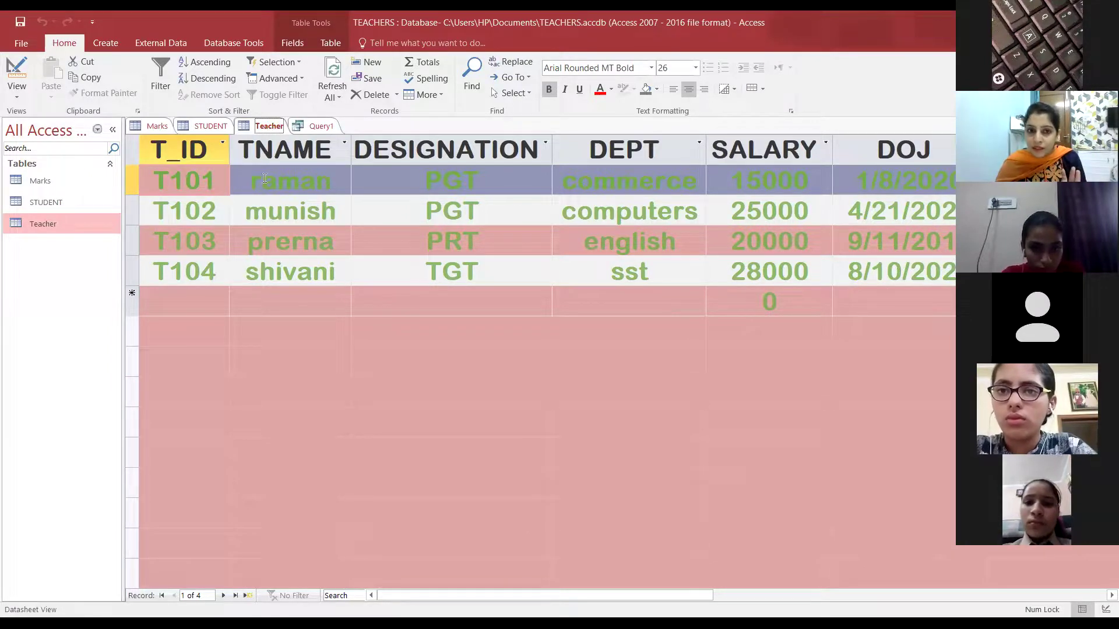
left_click(312, 131)
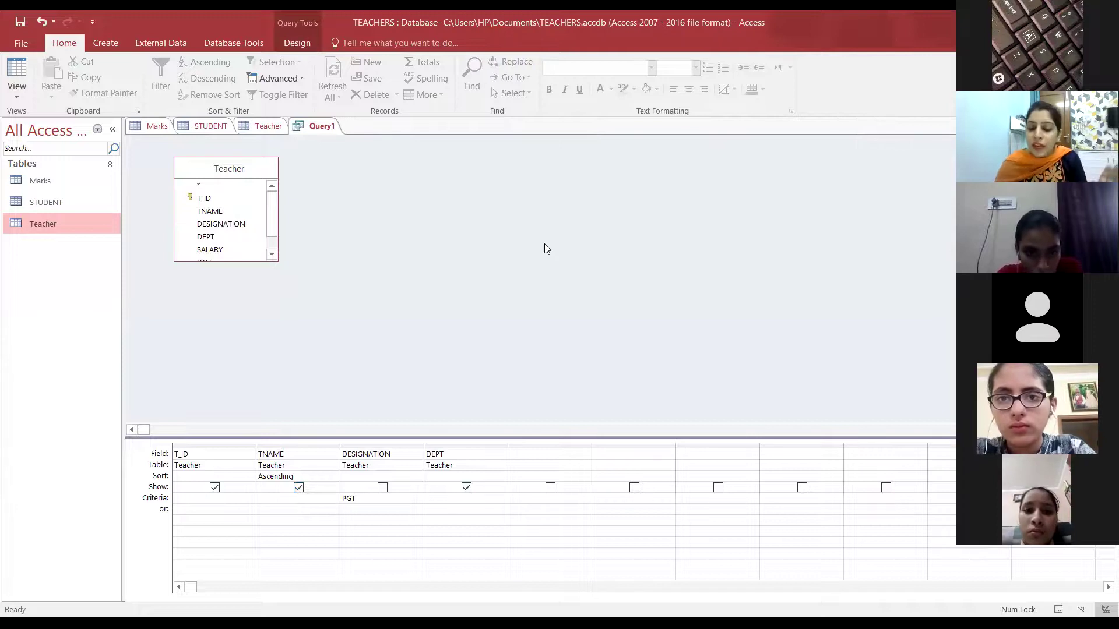
Step: Run Query1 and compare its two PGT teachers against the full Teacher table
left_click(300, 42)
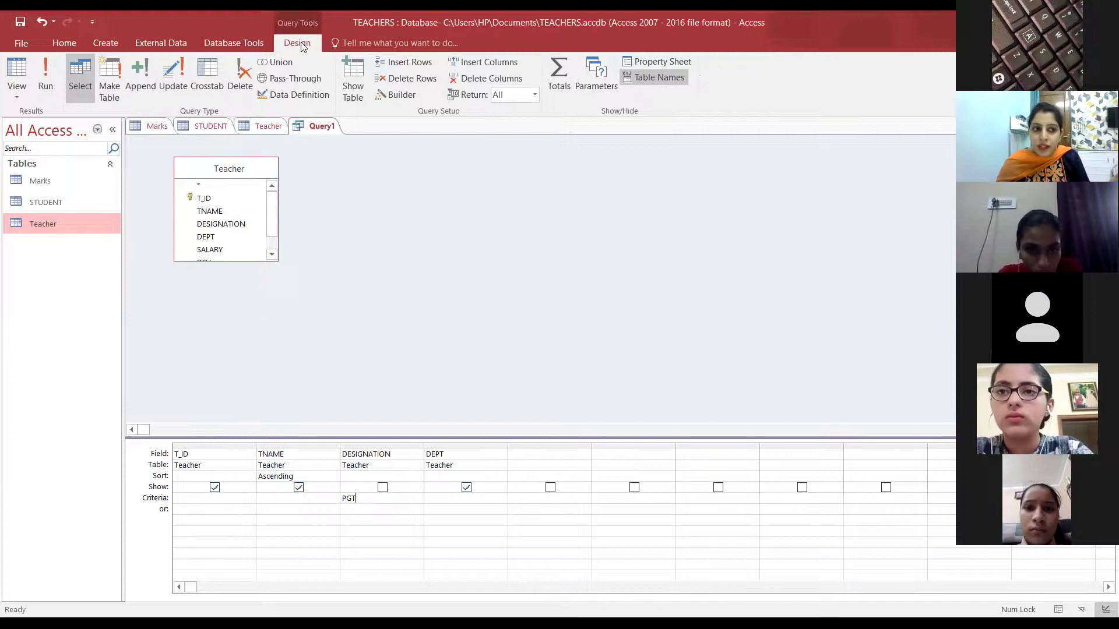
left_click(47, 81)
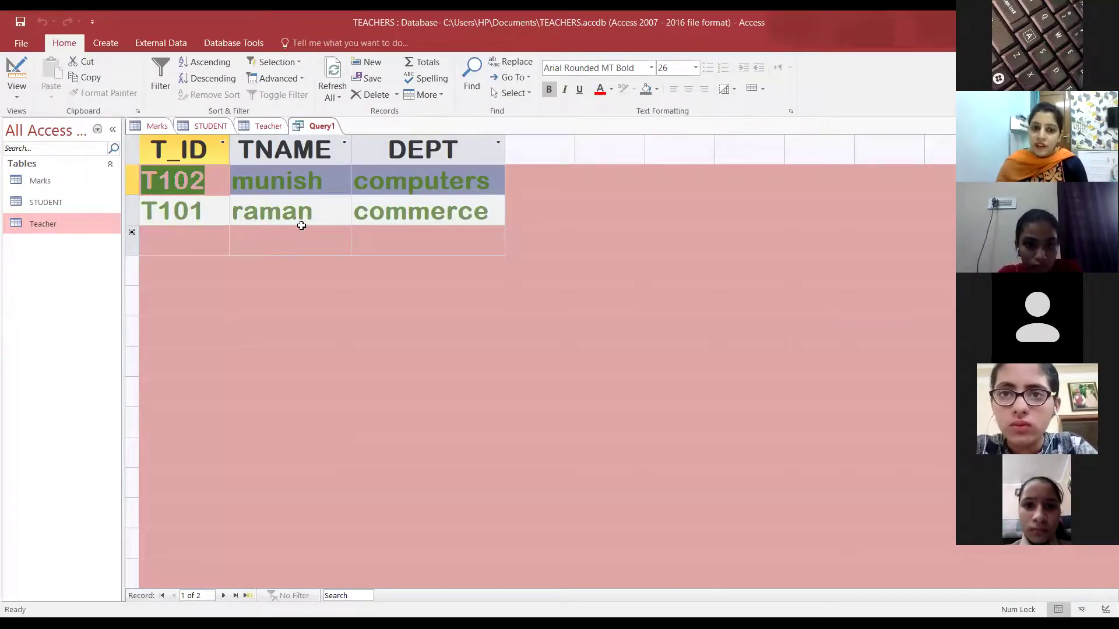
left_click(265, 124)
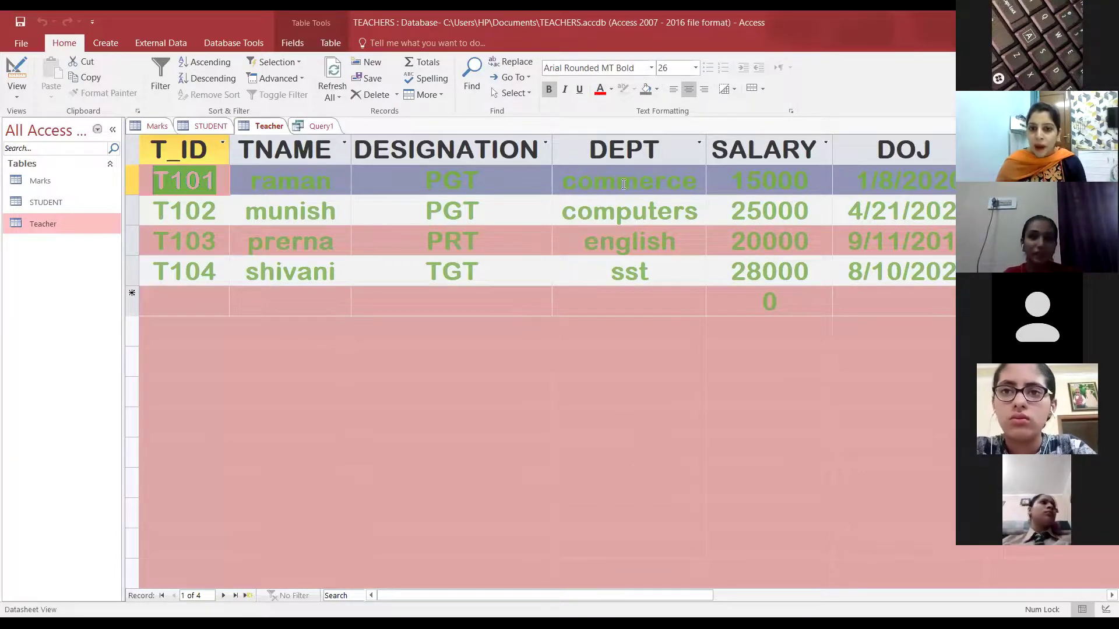
left_click(320, 127)
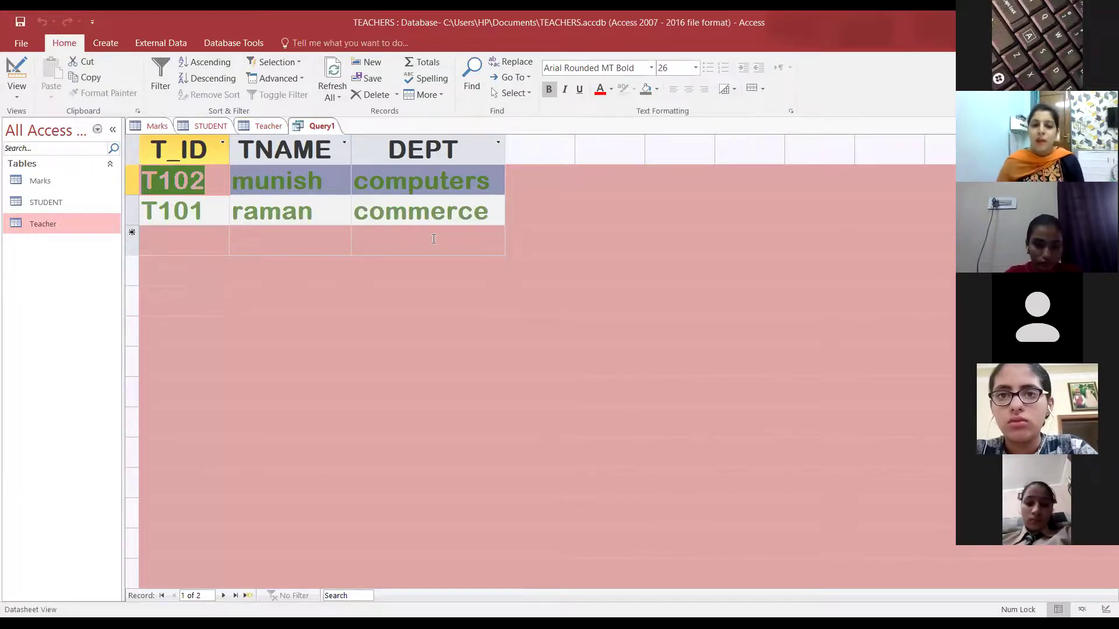
left_click(257, 178)
left_click_drag(255, 178, 323, 178)
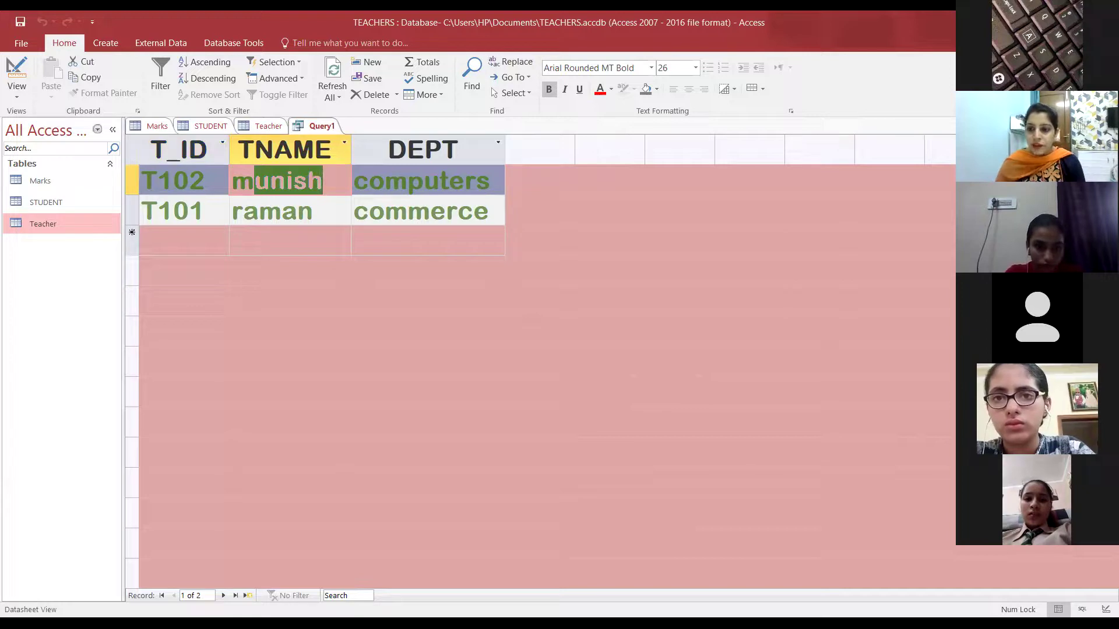
left_click(259, 184)
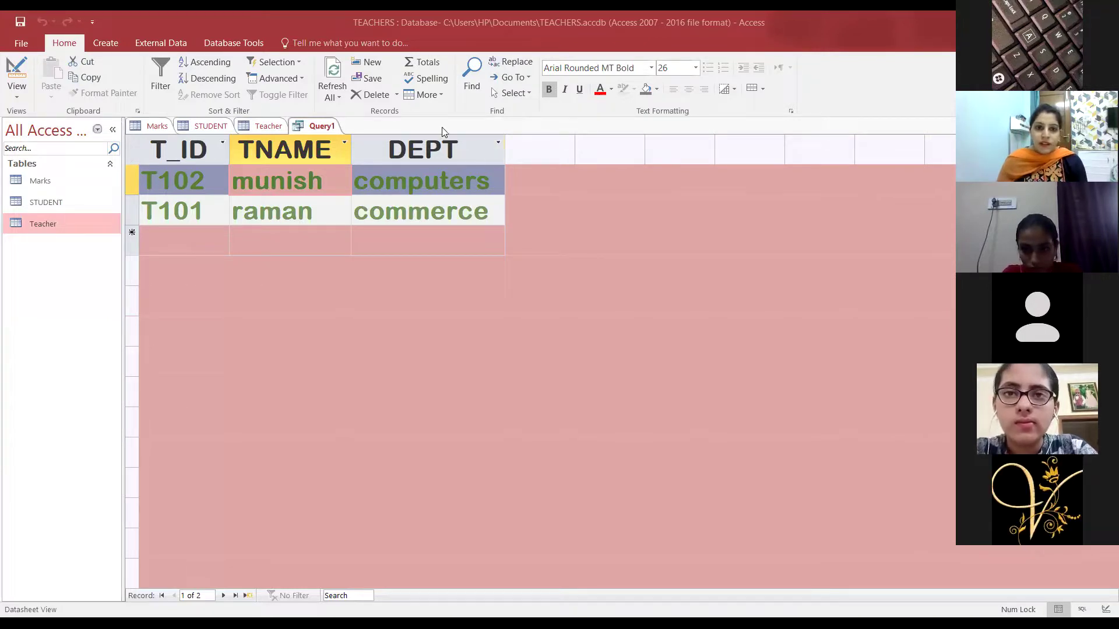
Step: Save Query1 under the name TEACHER_QUERY
key("shift+End")
right_click(336, 127)
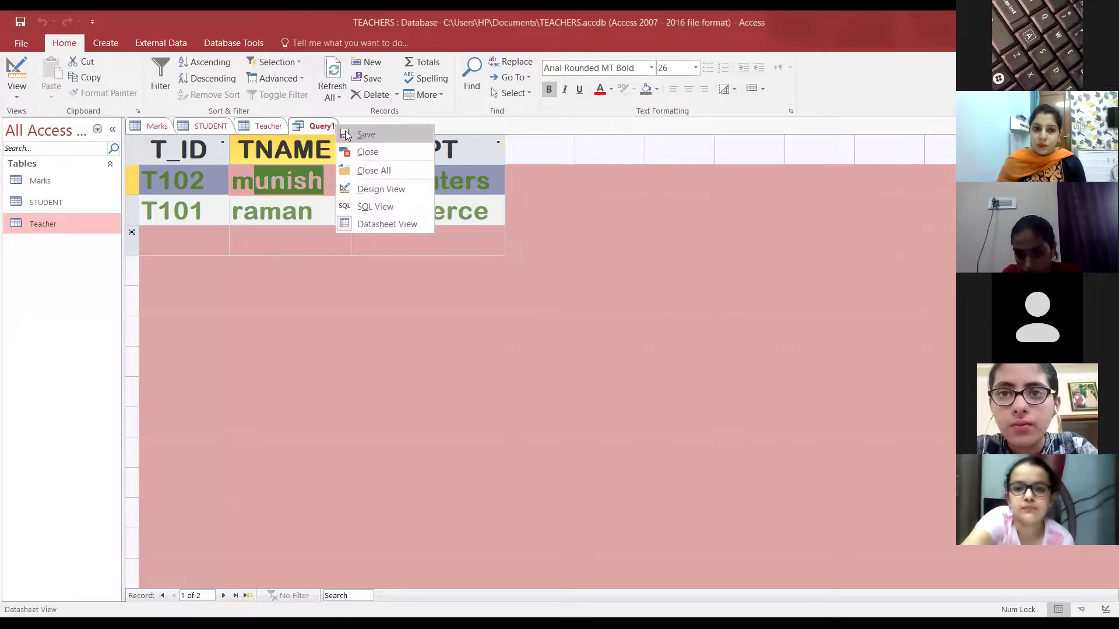
left_click(365, 134)
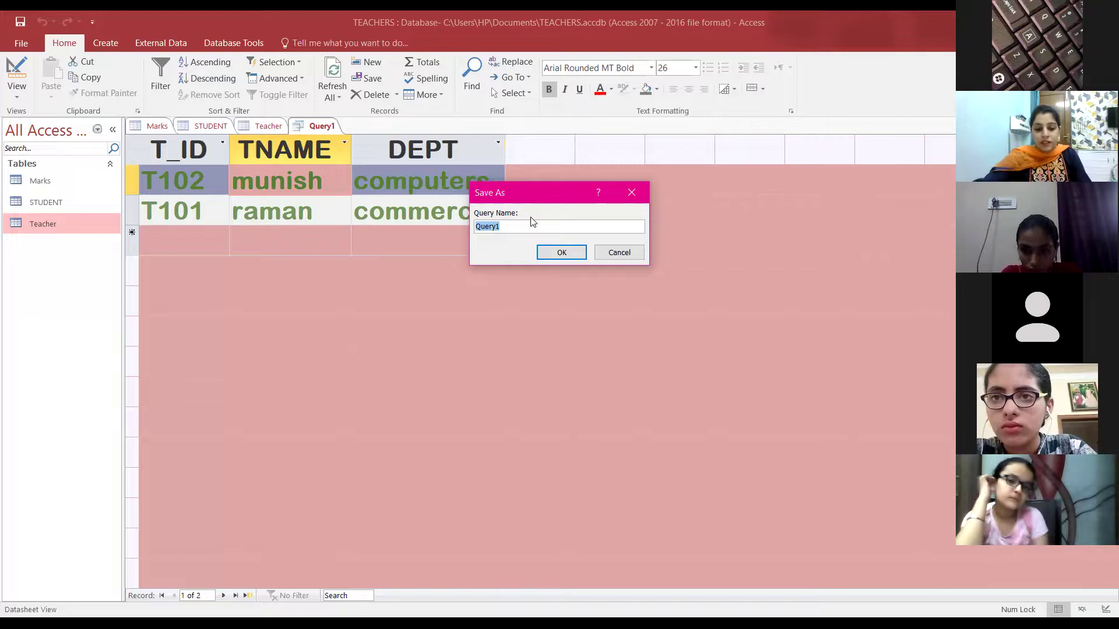
type("TEACHER_QUERY")
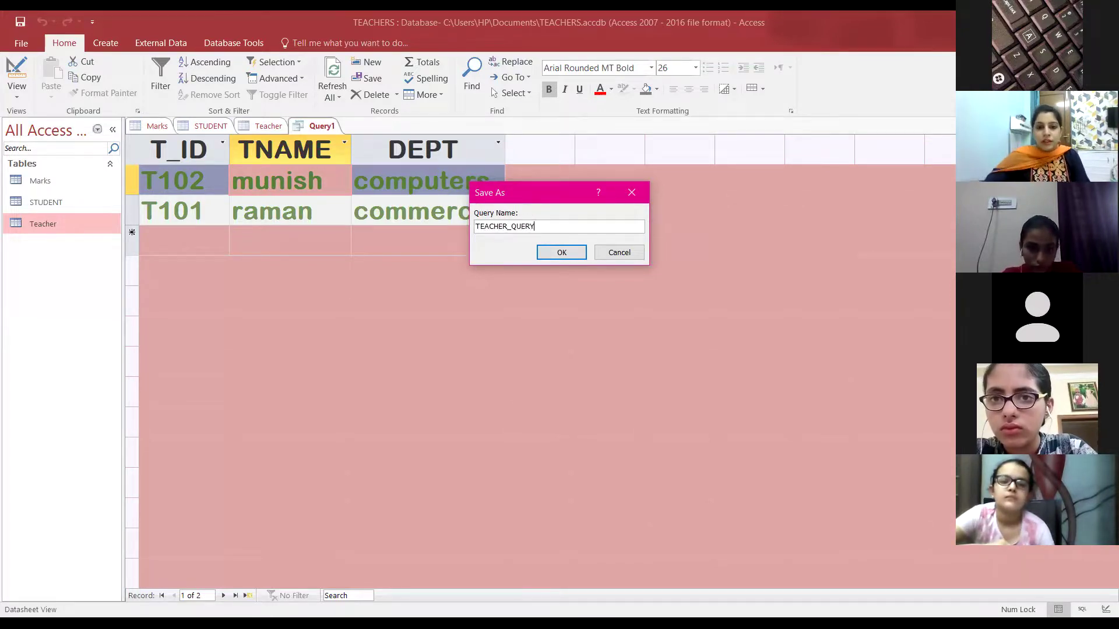
left_click(554, 253)
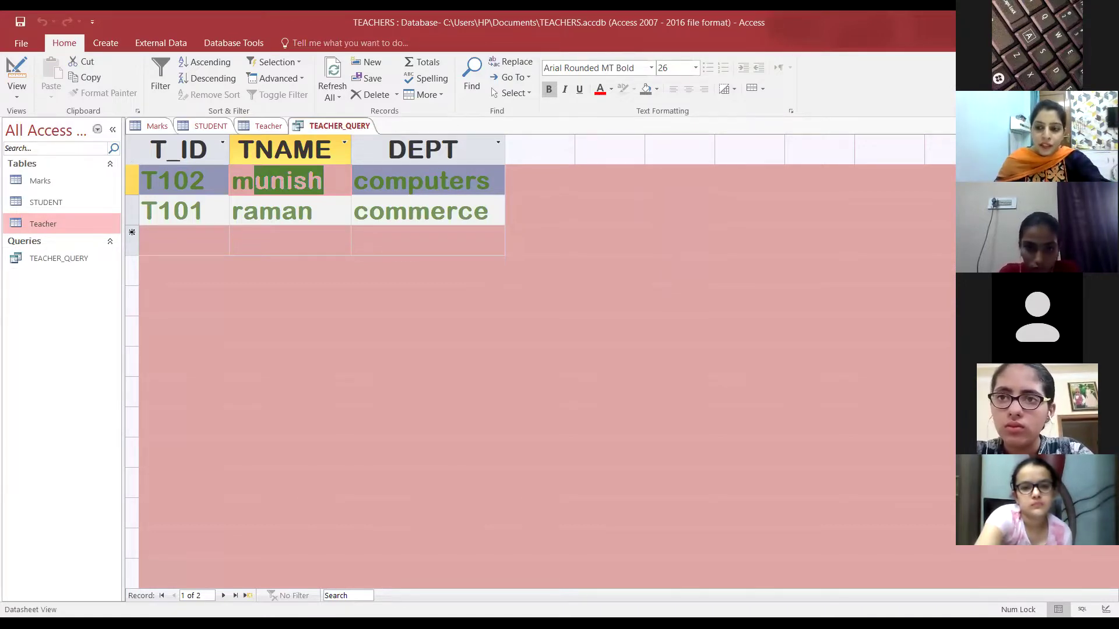
key("Right")
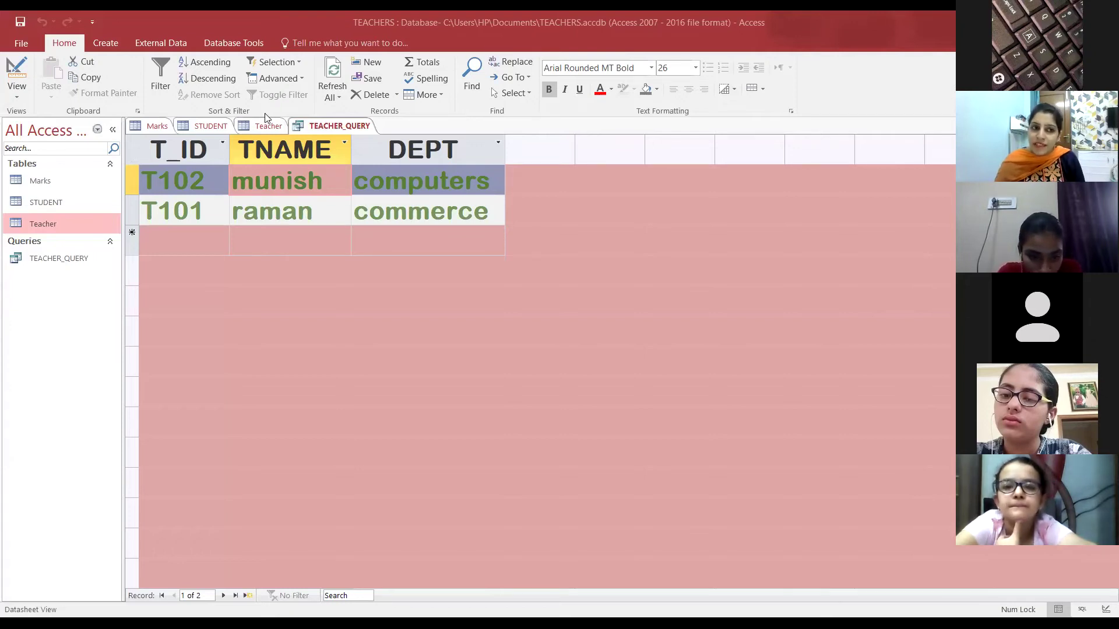
right_click(369, 127)
left_click(736, 374)
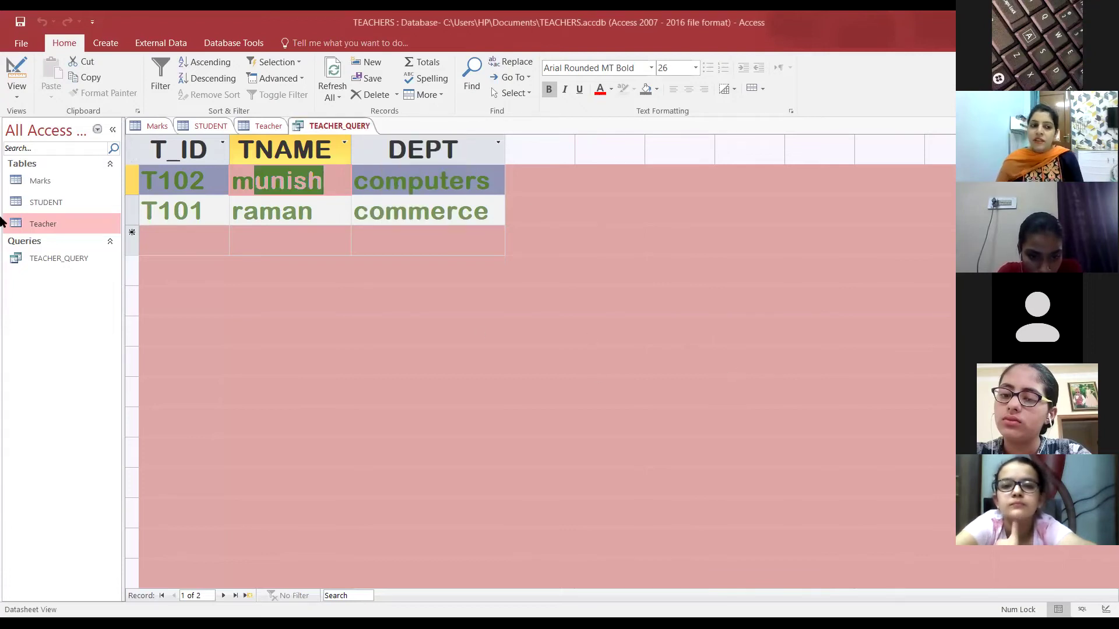